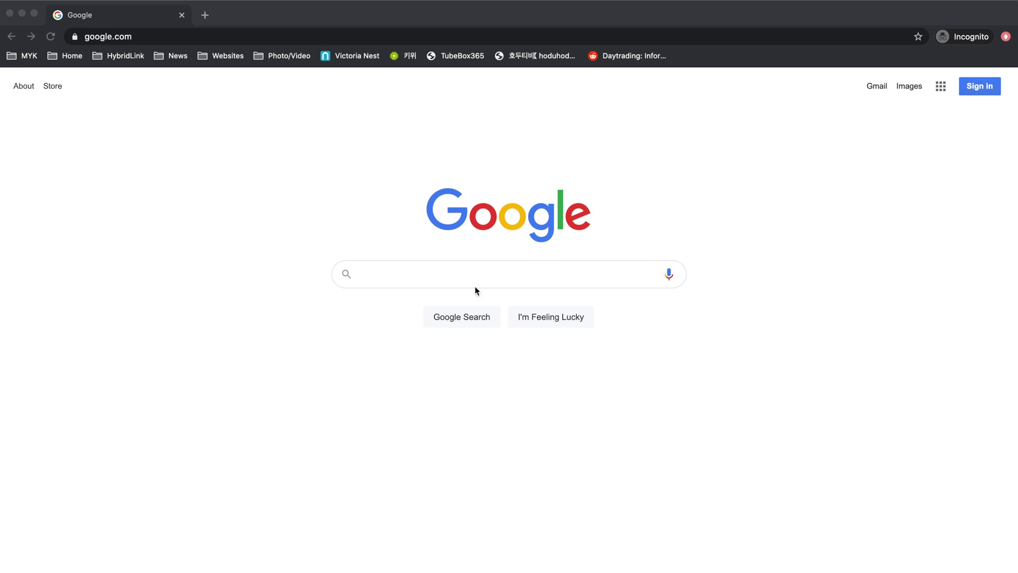
pyautogui.click(279, 37)
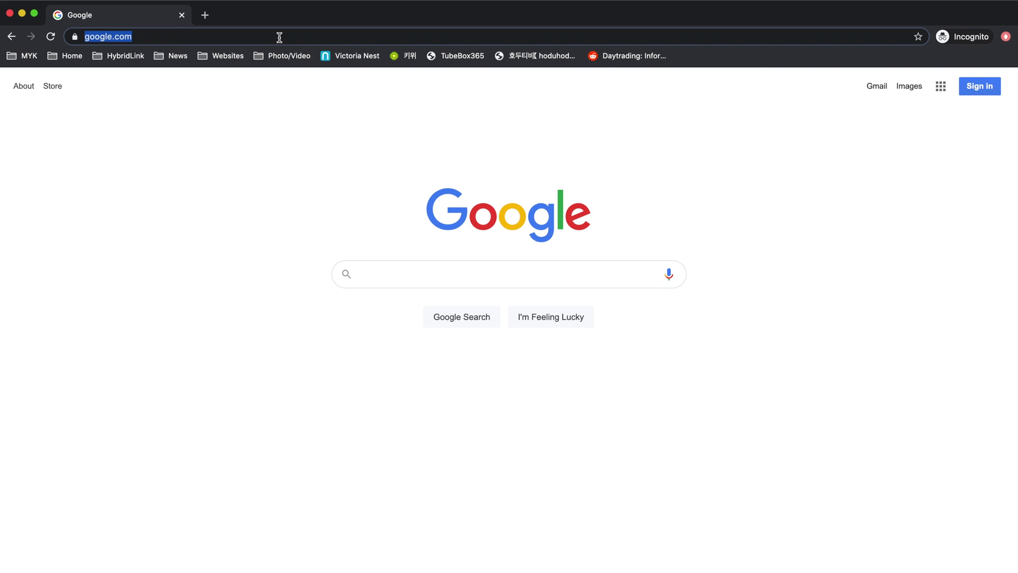
pyautogui.write('http://viltrox.com/en/')
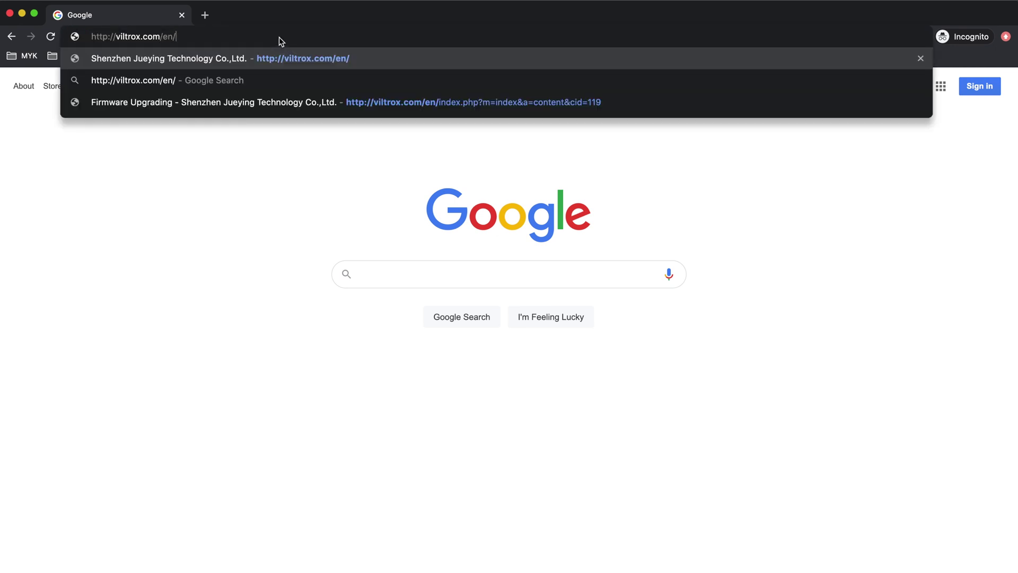
pyautogui.press('Return')
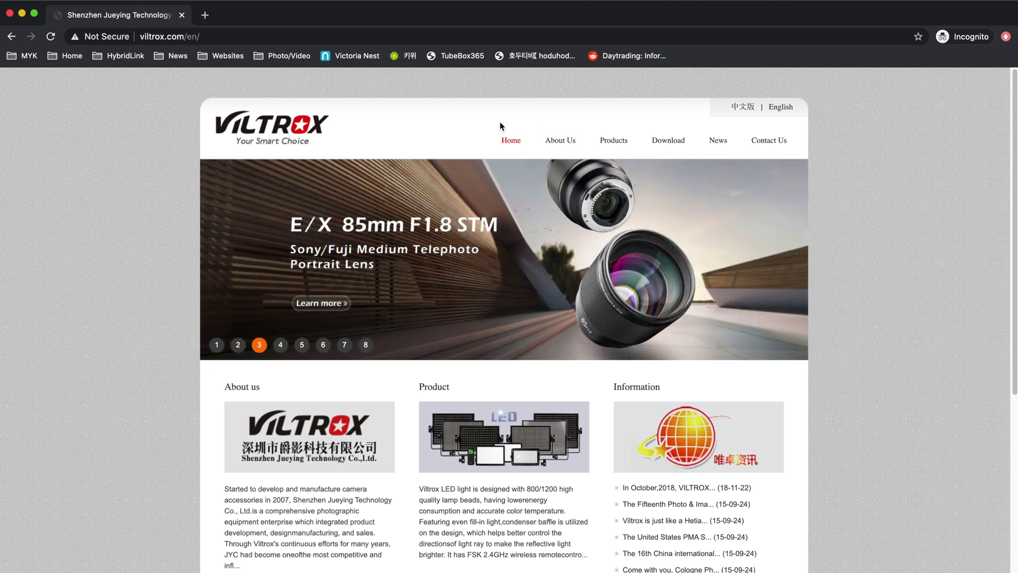
# Step: Go to the site's Download section and scroll the Lens Firmware Upgrade table for the right lens
pyautogui.click(668, 141)
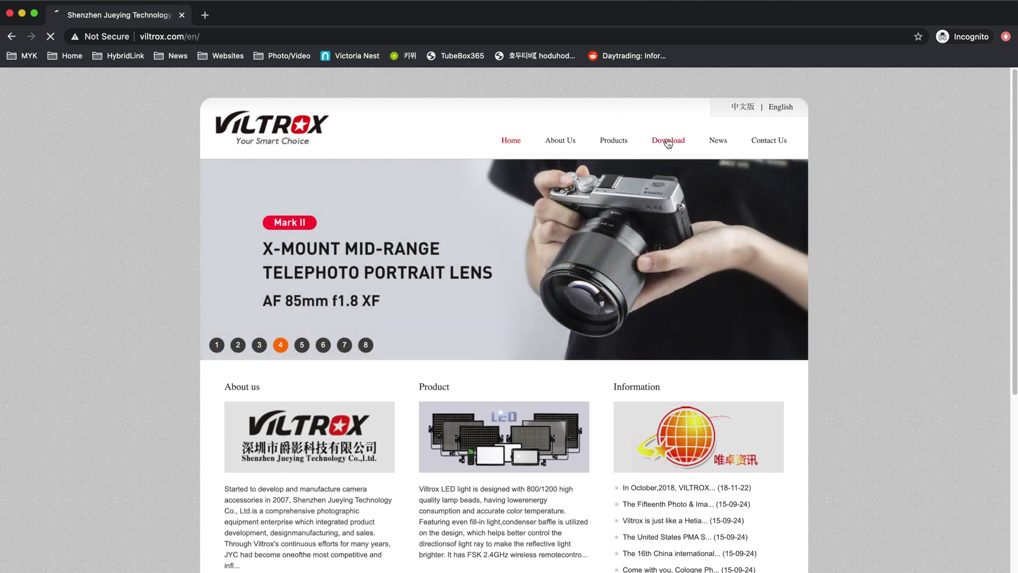
pyautogui.scroll(-3, 548, 217)
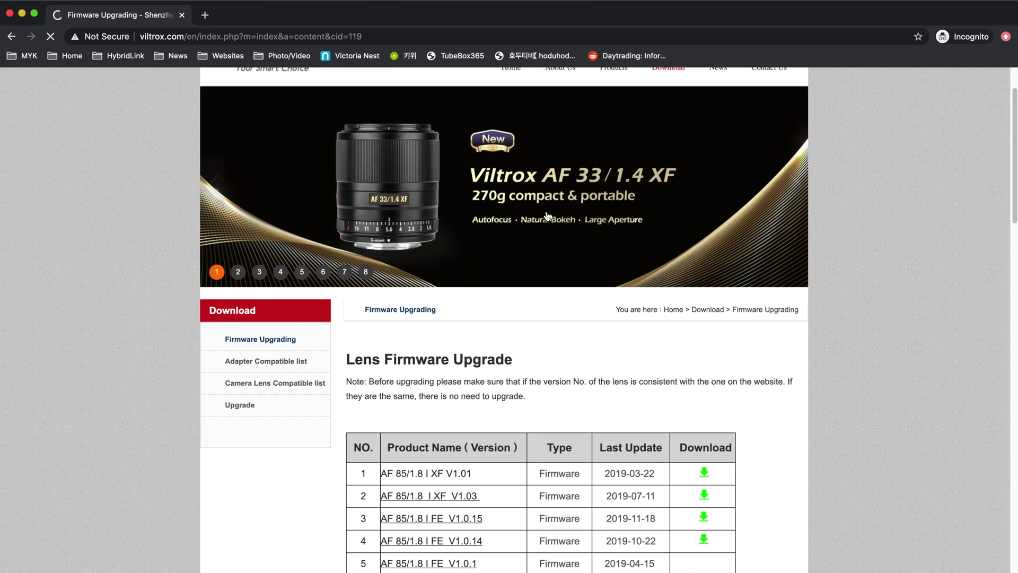
pyautogui.scroll(-3, 548, 217)
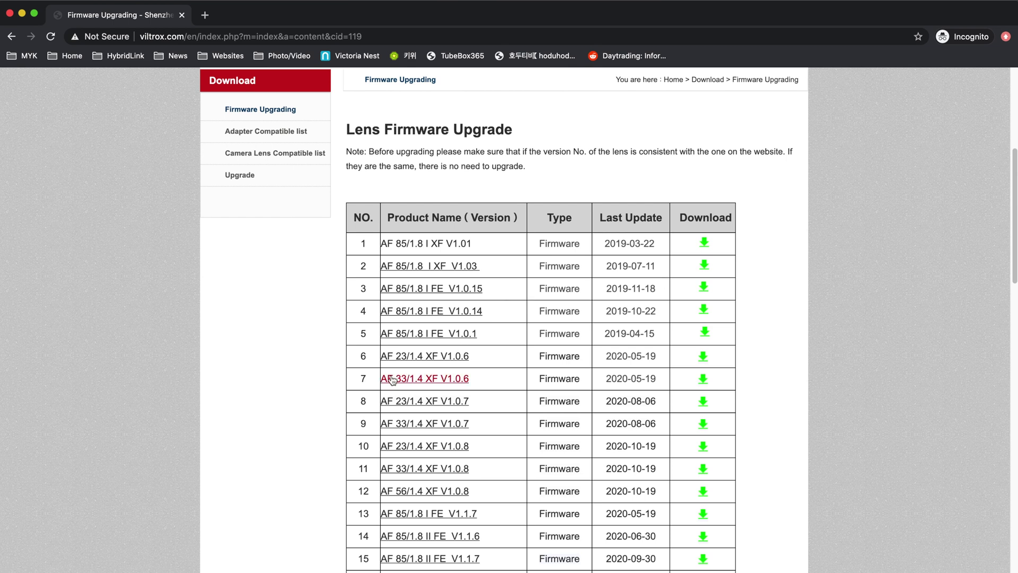
pyautogui.scroll(-2, 392, 380)
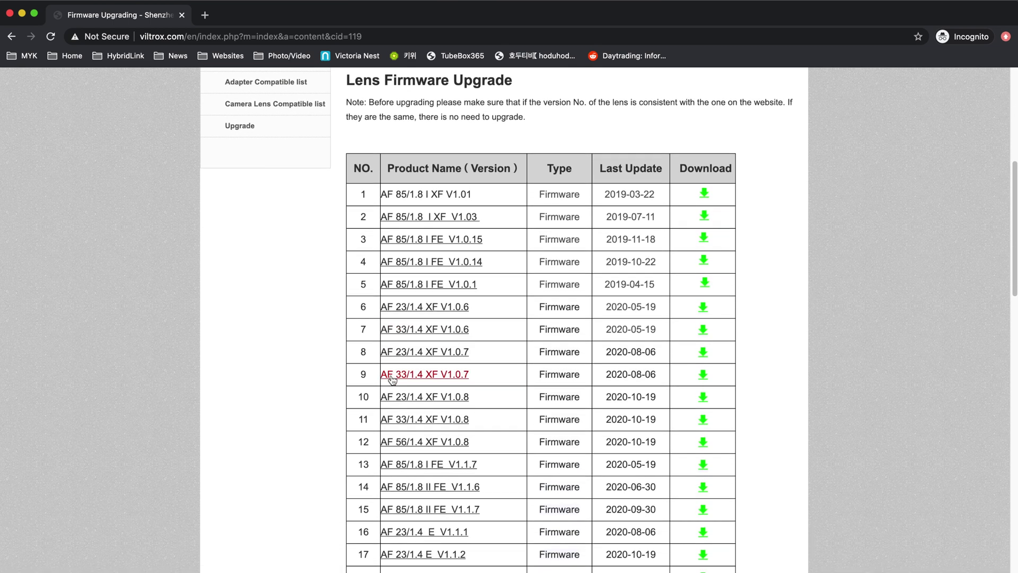
pyautogui.scroll(-1, 393, 380)
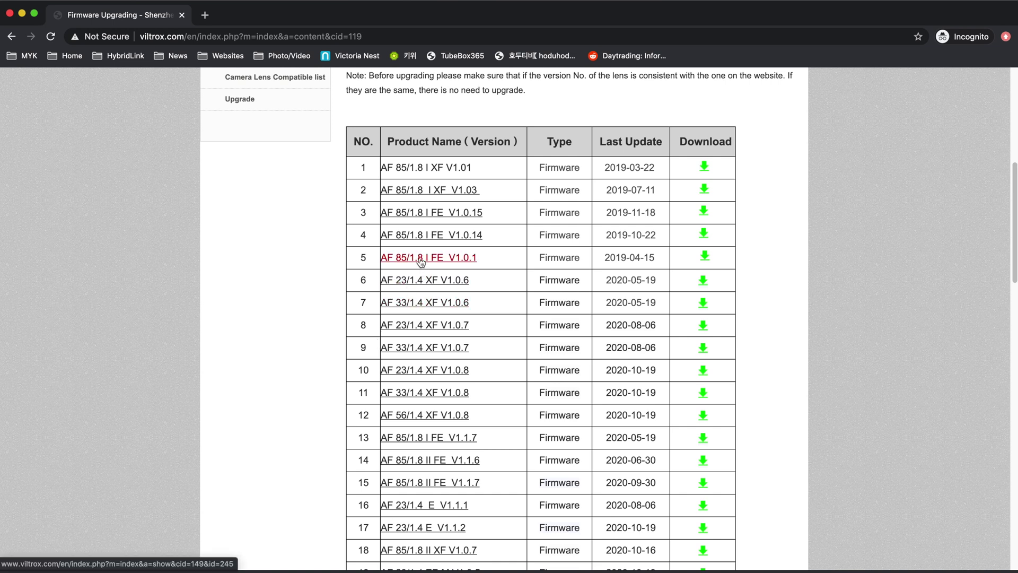
pyautogui.scroll(-2, 444, 363)
pyautogui.scroll(-2, 440, 393)
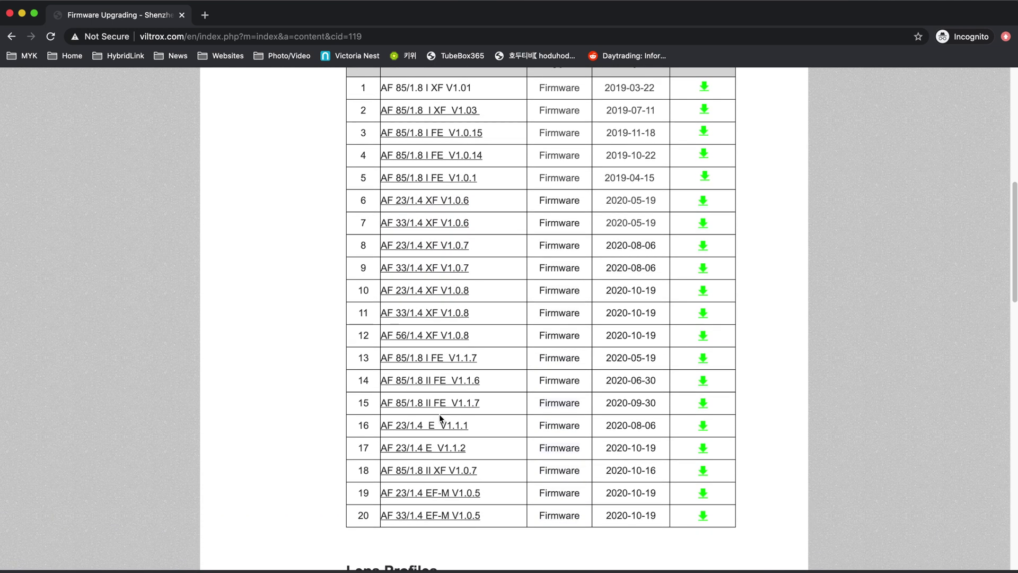
pyautogui.scroll(-2, 440, 424)
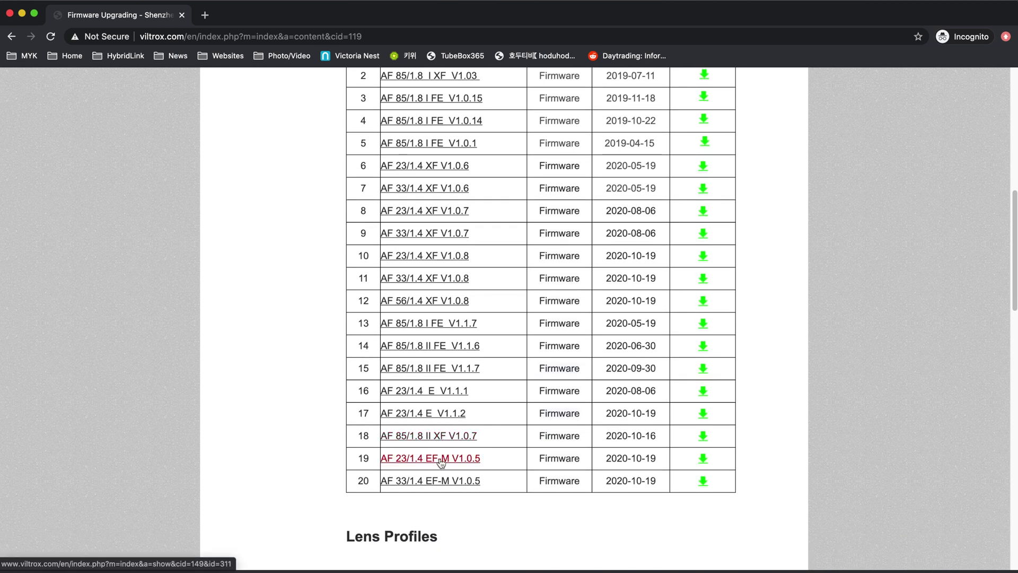
pyautogui.scroll(6, 441, 463)
pyautogui.scroll(-3, 440, 462)
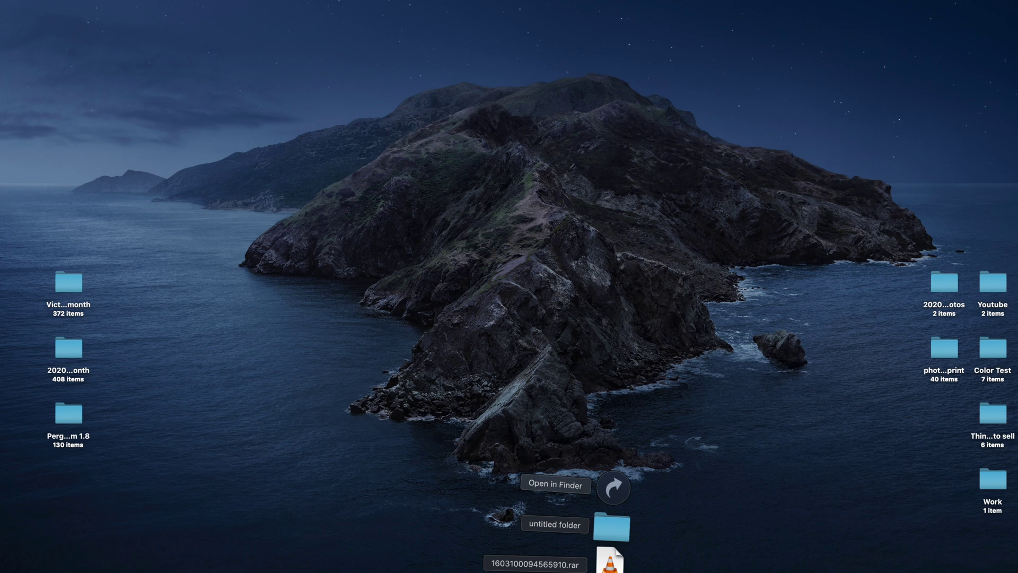
# Step: Show Downloads in Finder, extract the firmware .rar, and open the 23X英文 folder
pyautogui.click(614, 480)
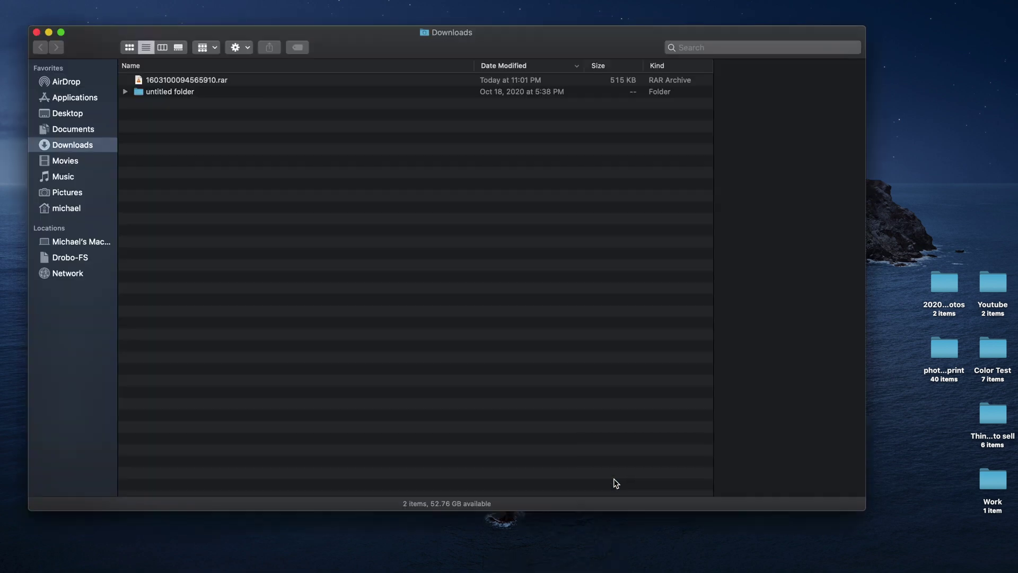
pyautogui.doubleClick(204, 81)
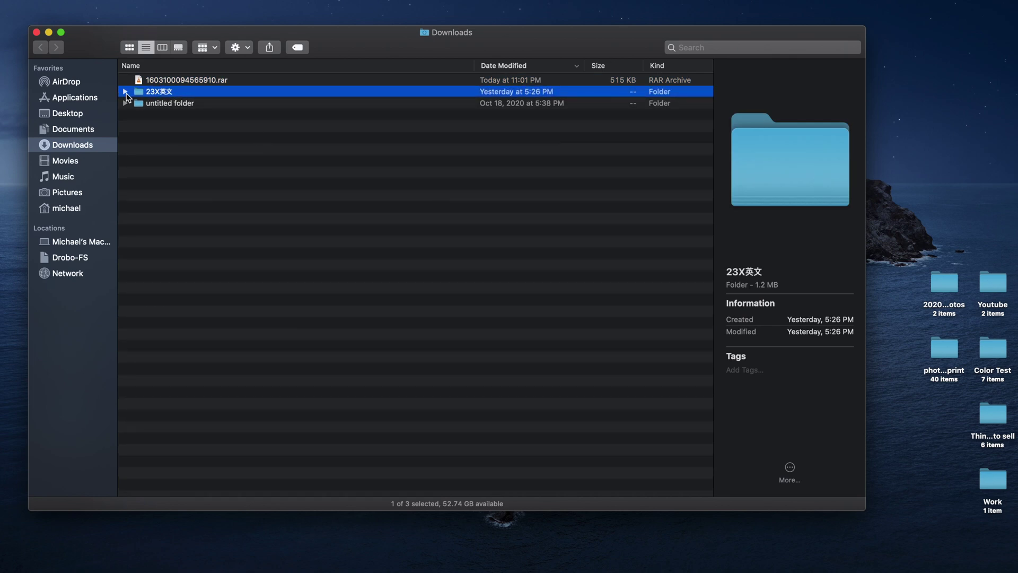
pyautogui.doubleClick(162, 92)
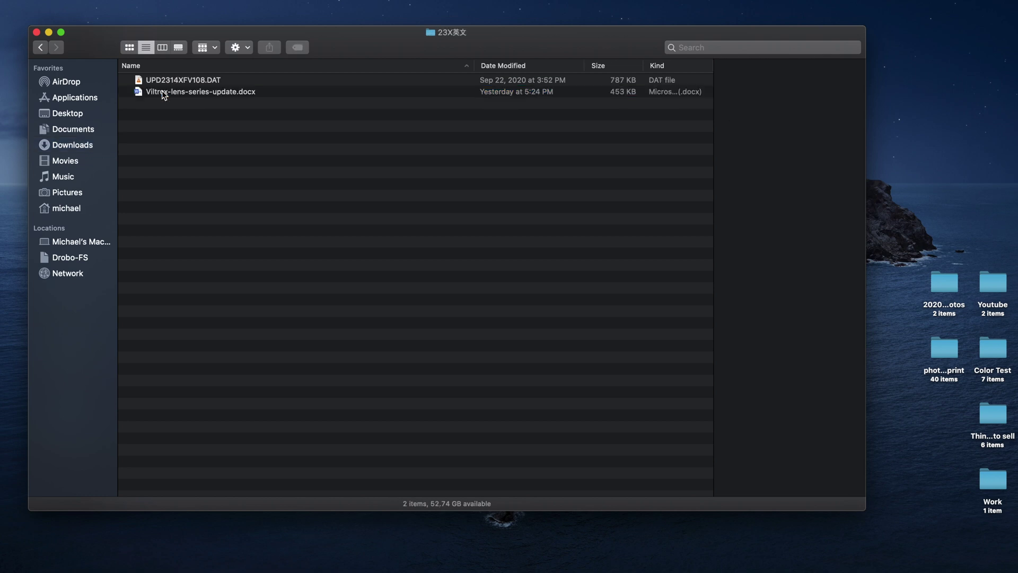
# Step: Select Viltrox-lens-series-update.docx and UPD2314XFV108.DAT to inspect the extracted files
pyautogui.click(219, 91)
pyautogui.click(201, 80)
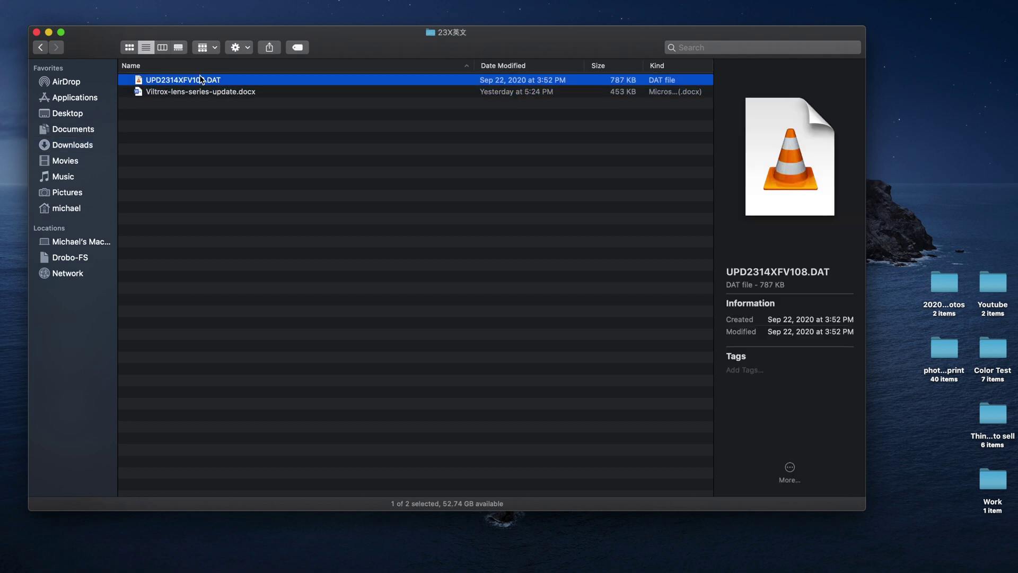
pyautogui.click(223, 91)
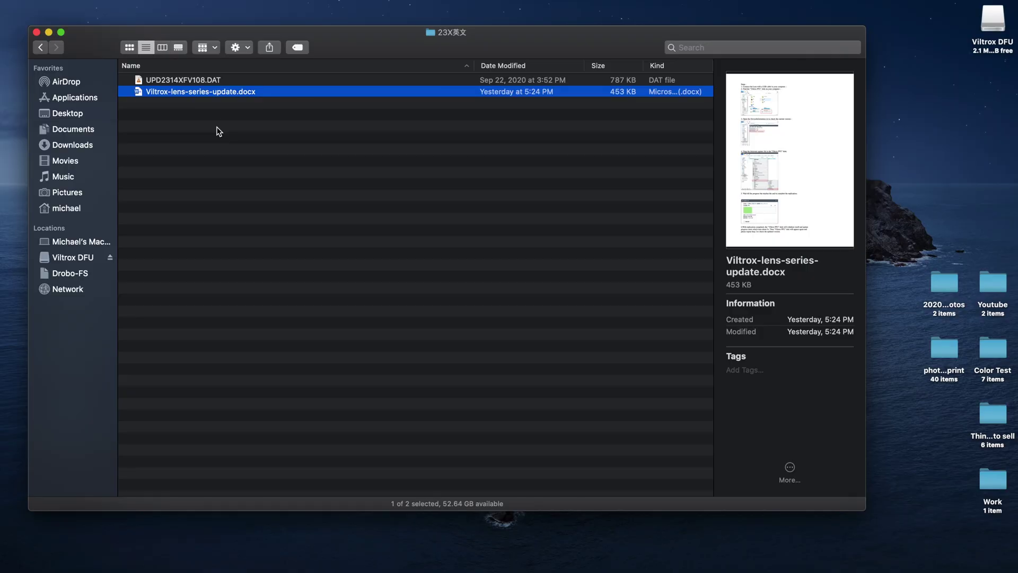
# Step: Shrink the folder window and open the Viltrox DFU drive from the desktop beside it
pyautogui.moveTo(864, 28); pyautogui.dragTo(556, 18)
pyautogui.click(982, 29)
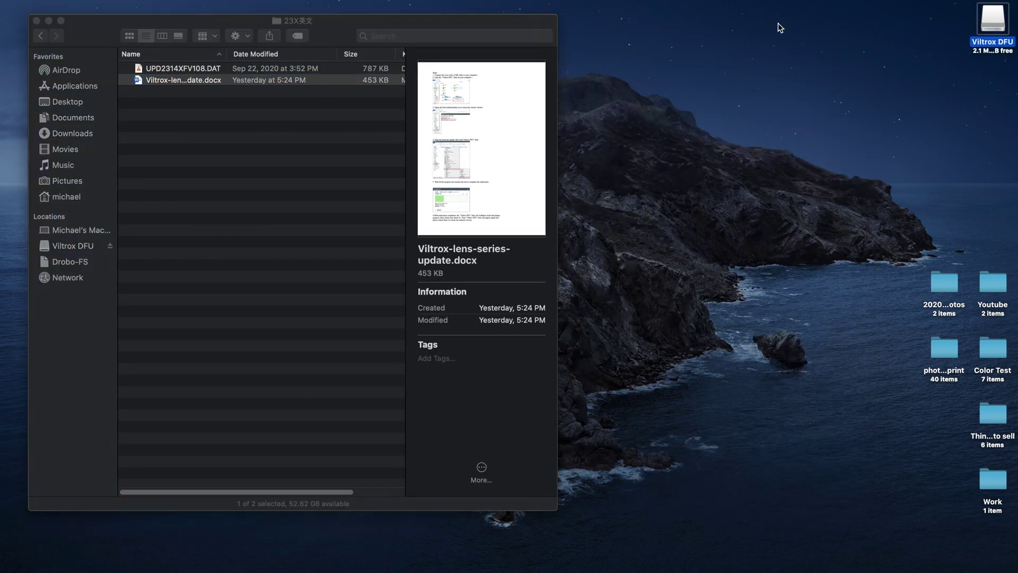
pyautogui.doubleClick(991, 19)
pyautogui.moveTo(352, 37); pyautogui.dragTo(826, 88)
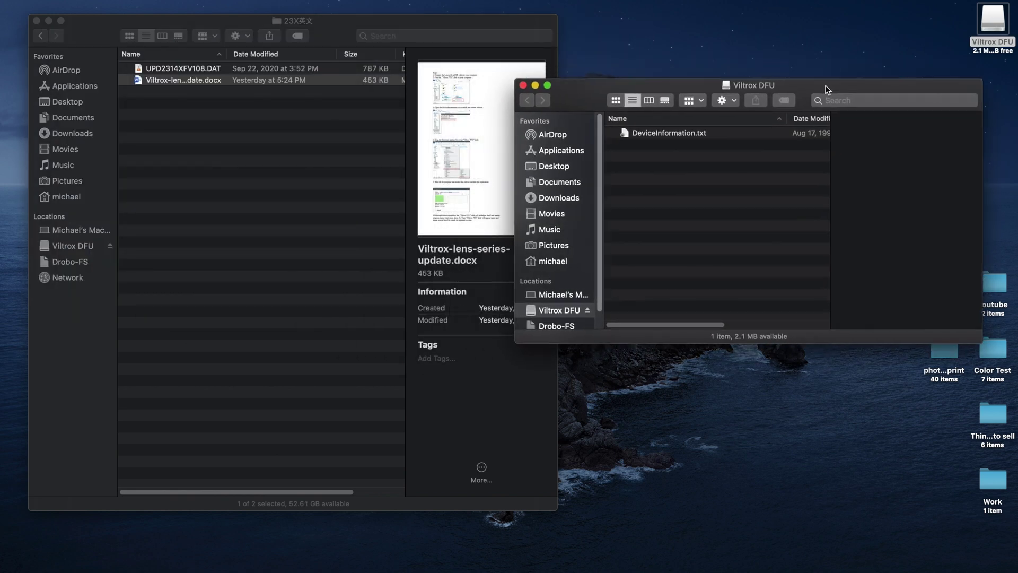
# Step: Quick Look DeviceInformation.txt on the Viltrox DFU drive
pyautogui.click(698, 132)
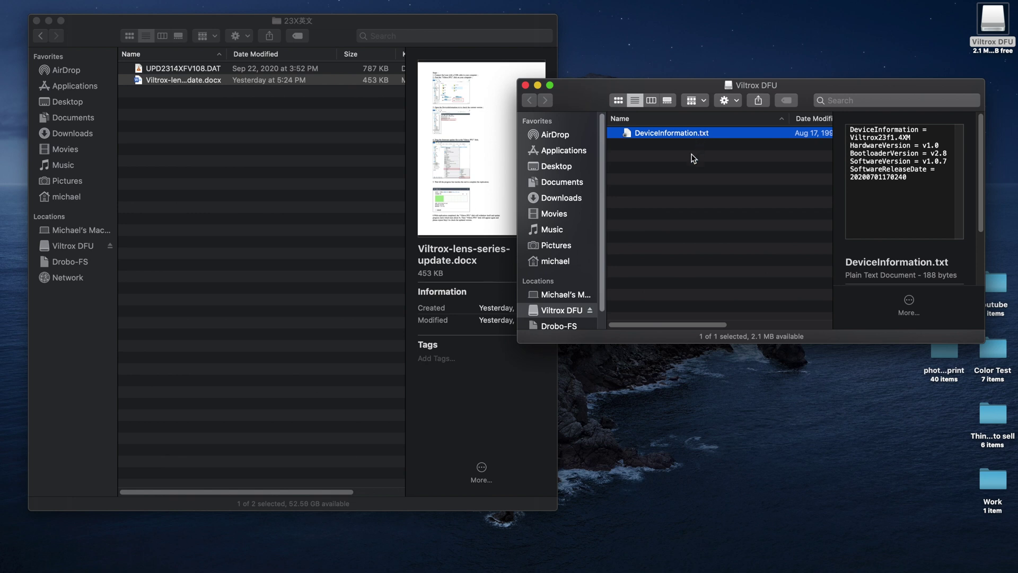
pyautogui.moveTo(641, 86); pyautogui.dragTo(671, 69)
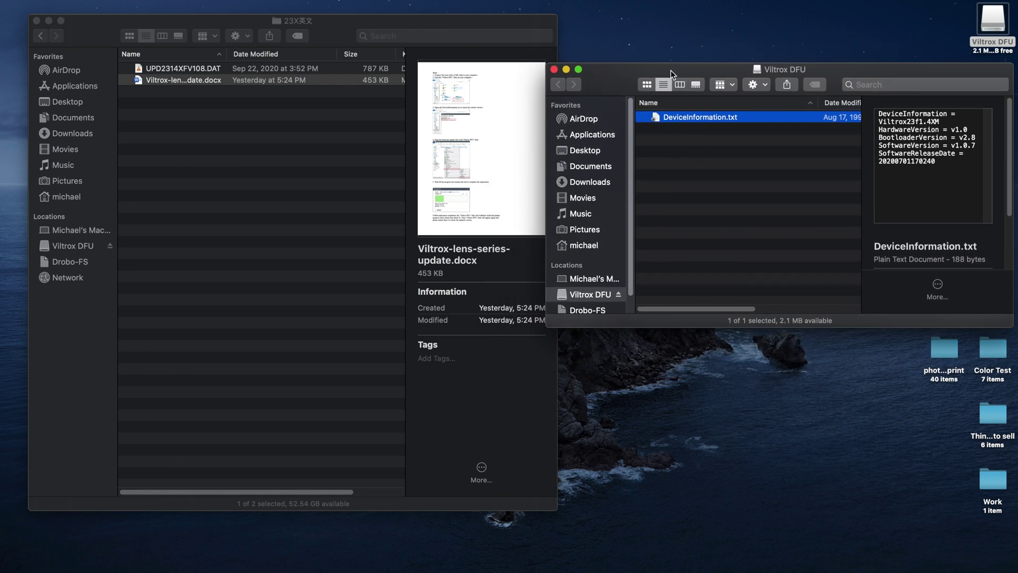
pyautogui.press('space')
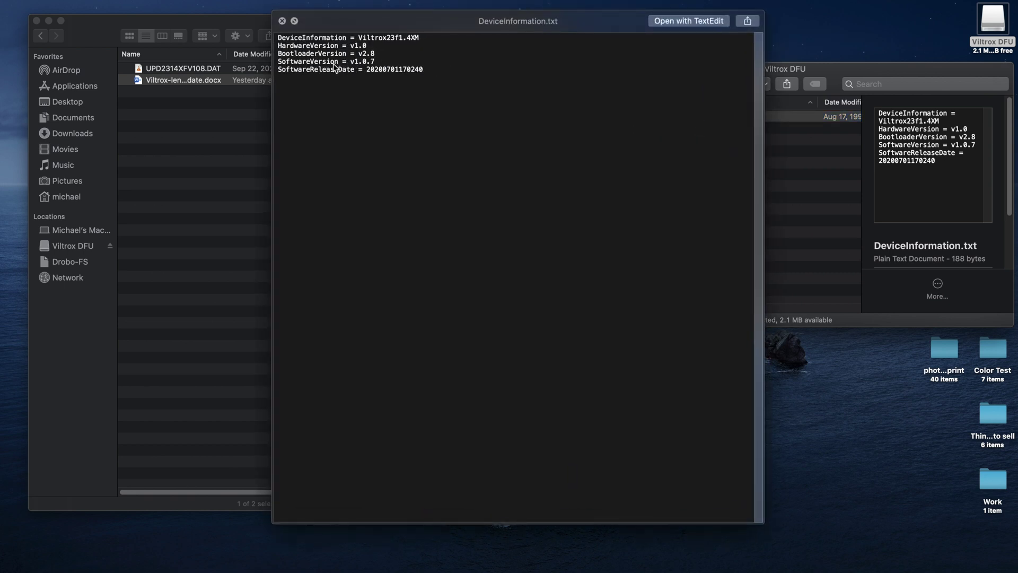
# Step: Move the DeviceInformation.txt preview aside to read SoftwareVersion v1.0.7
pyautogui.moveTo(302, 66); pyautogui.dragTo(377, 83)
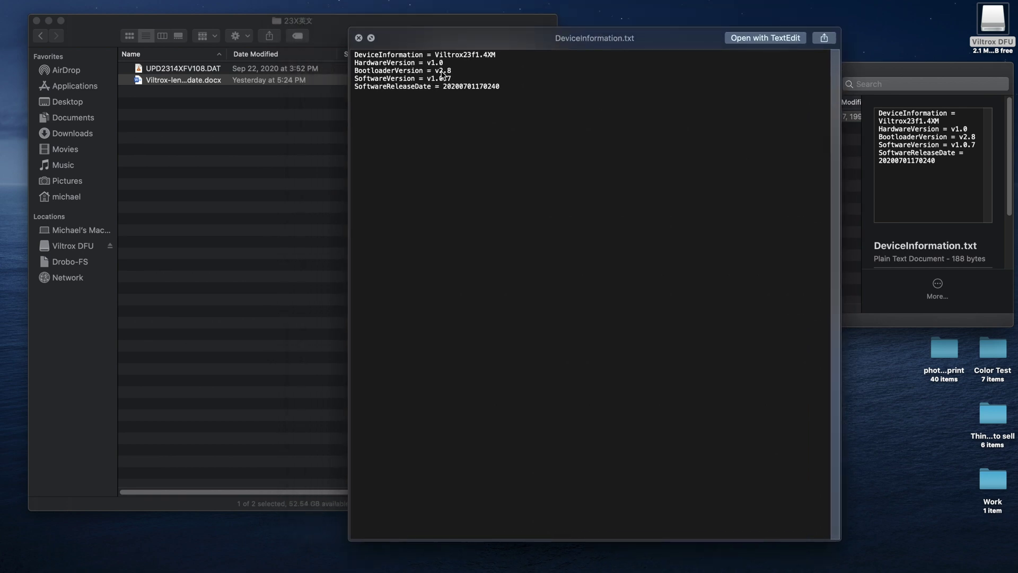
# Step: Close the DeviceInformation.txt preview and reposition the Viltrox DFU window
pyautogui.click(359, 39)
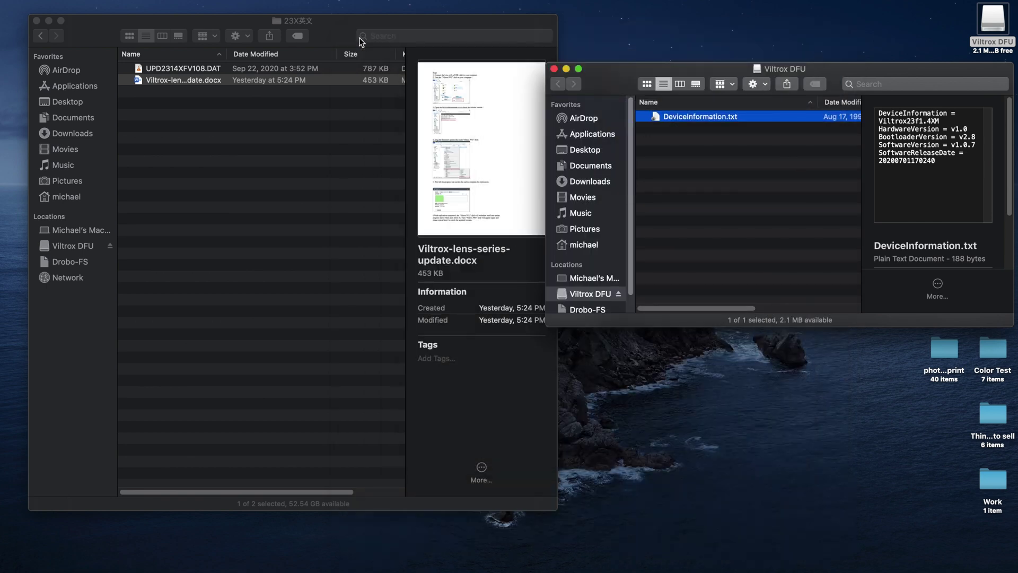
pyautogui.moveTo(596, 72); pyautogui.dragTo(577, 97)
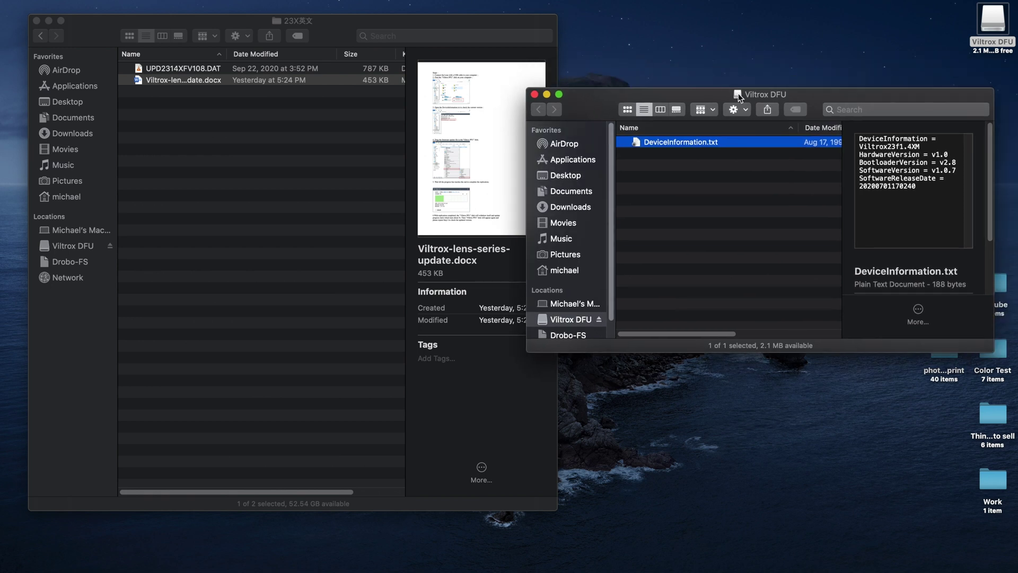
pyautogui.moveTo(801, 97); pyautogui.dragTo(801, 75)
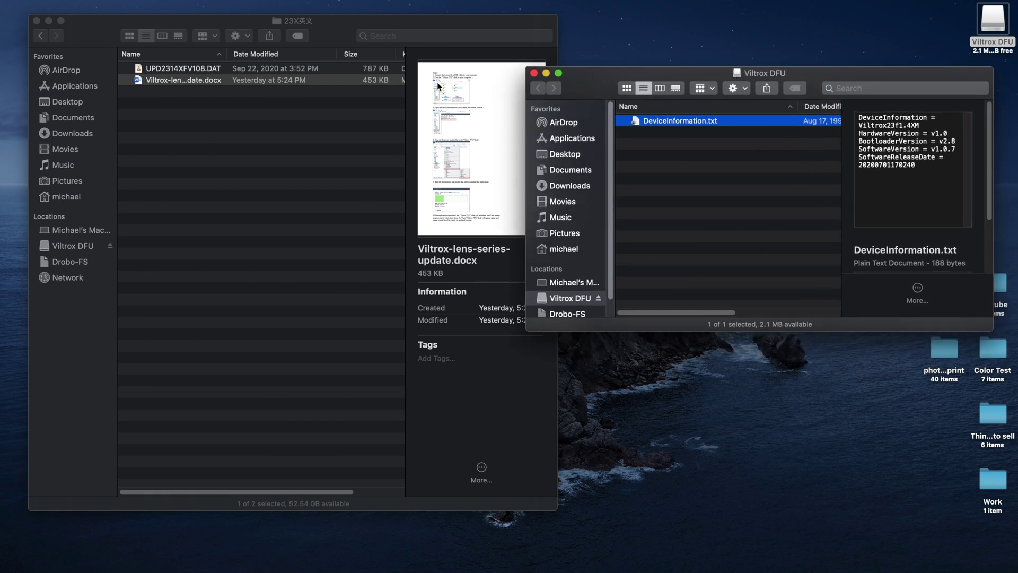
# Step: Drag UPD2314XFV108.DAT onto the Viltrox DFU drive and dismiss the disk-not-ejected warning
pyautogui.click(186, 65)
pyautogui.click(183, 65)
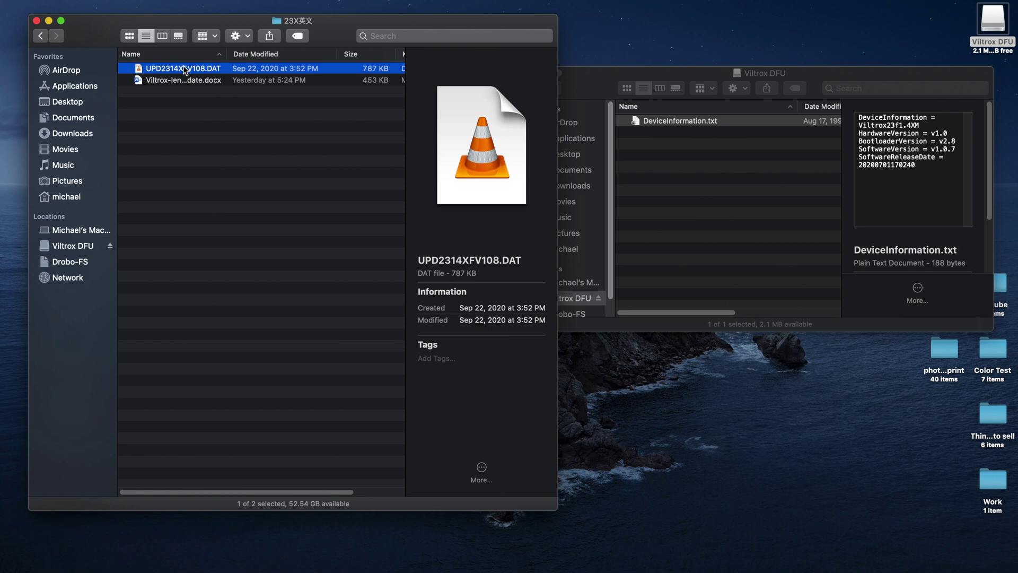
pyautogui.moveTo(183, 70); pyautogui.dragTo(691, 171)
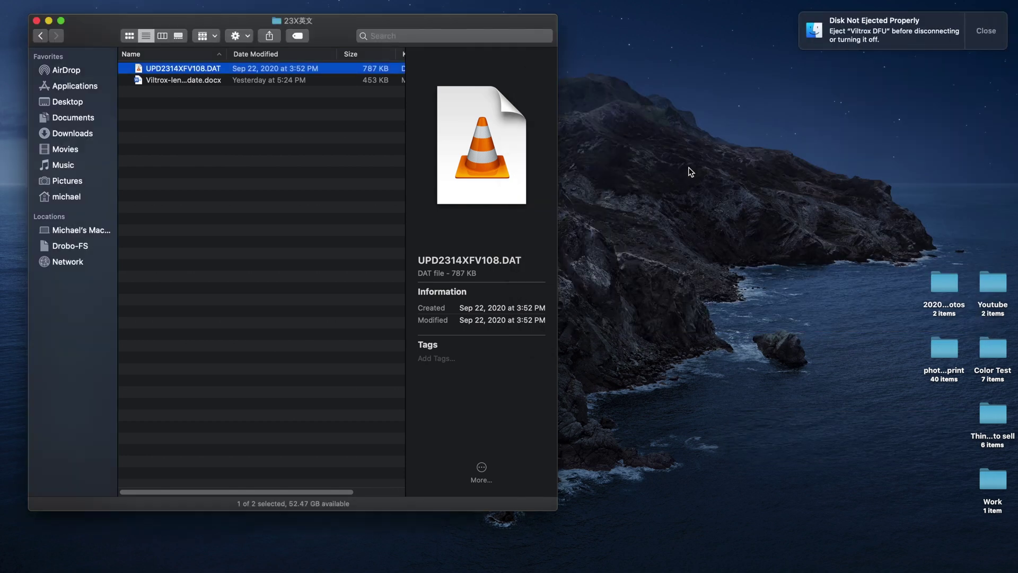
pyautogui.click(974, 26)
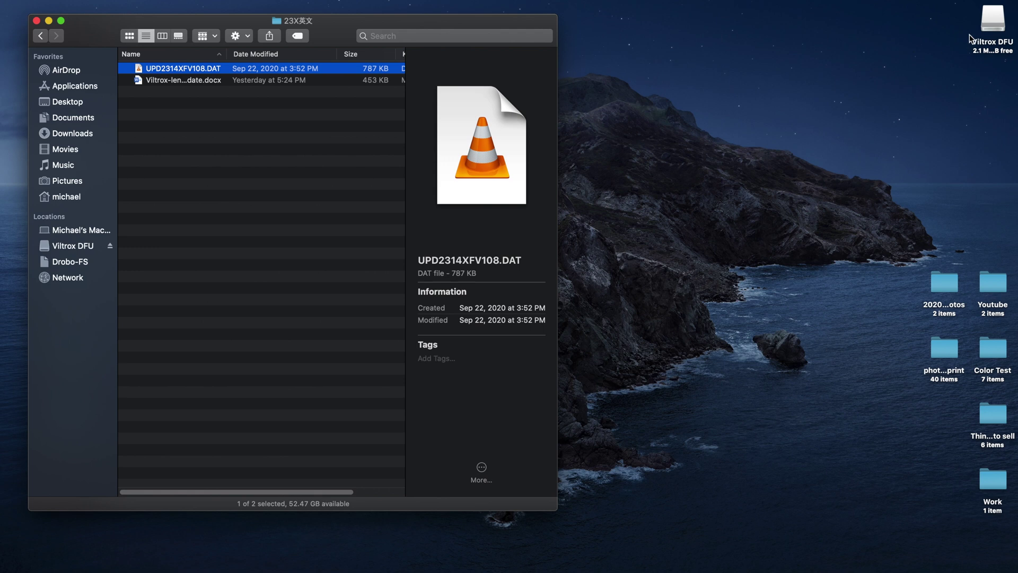
# Step: Open the remounted Viltrox DFU drive and Quick Look DeviceInformation.txt
pyautogui.doubleClick(993, 28)
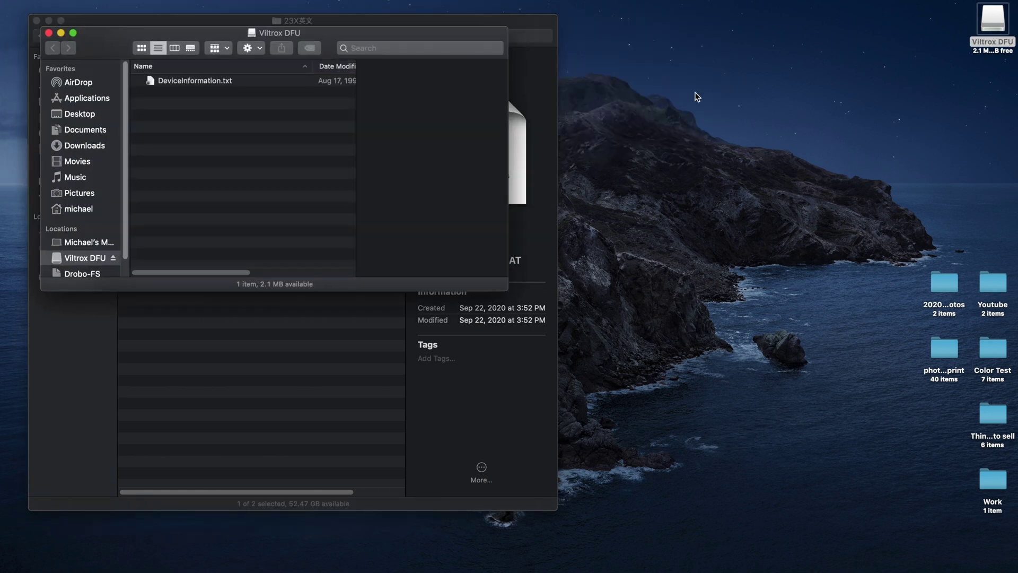
pyautogui.moveTo(371, 26); pyautogui.dragTo(760, 60)
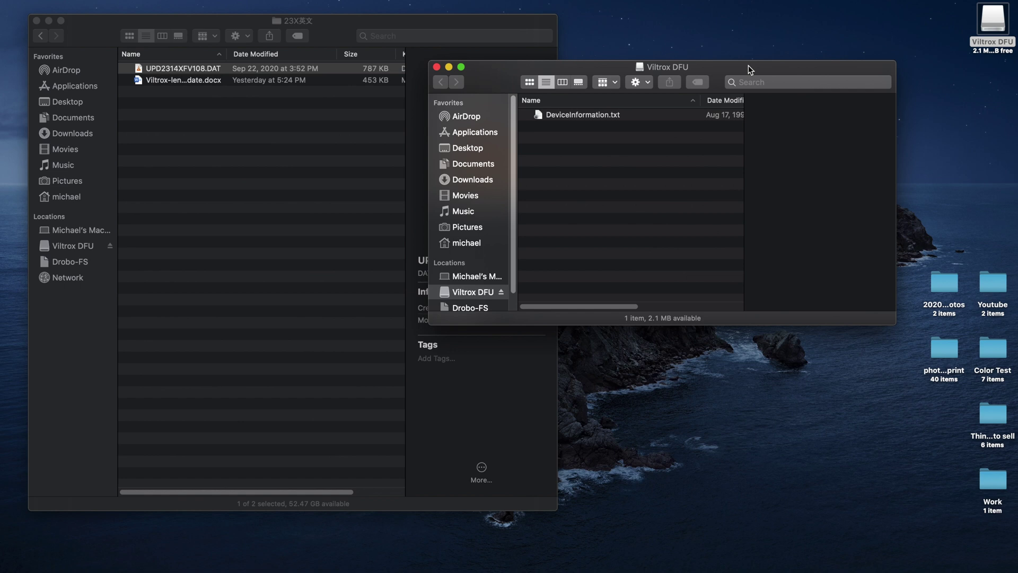
pyautogui.click(617, 114)
pyautogui.press('space')
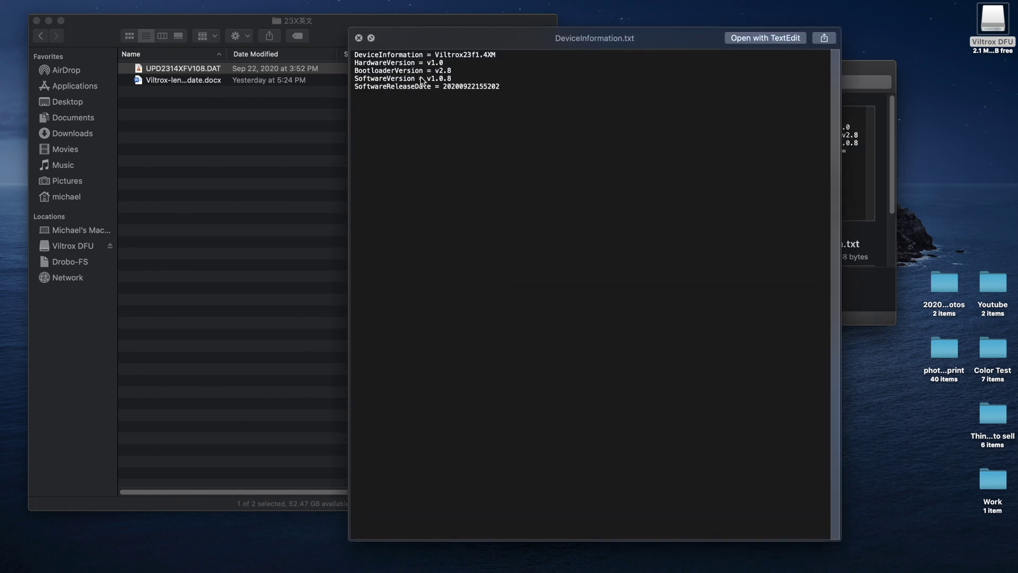
# Step: Read SoftwareVersion v1.0.8 in the preview, then close the preview and the drive window
pyautogui.moveTo(430, 81); pyautogui.dragTo(459, 85)
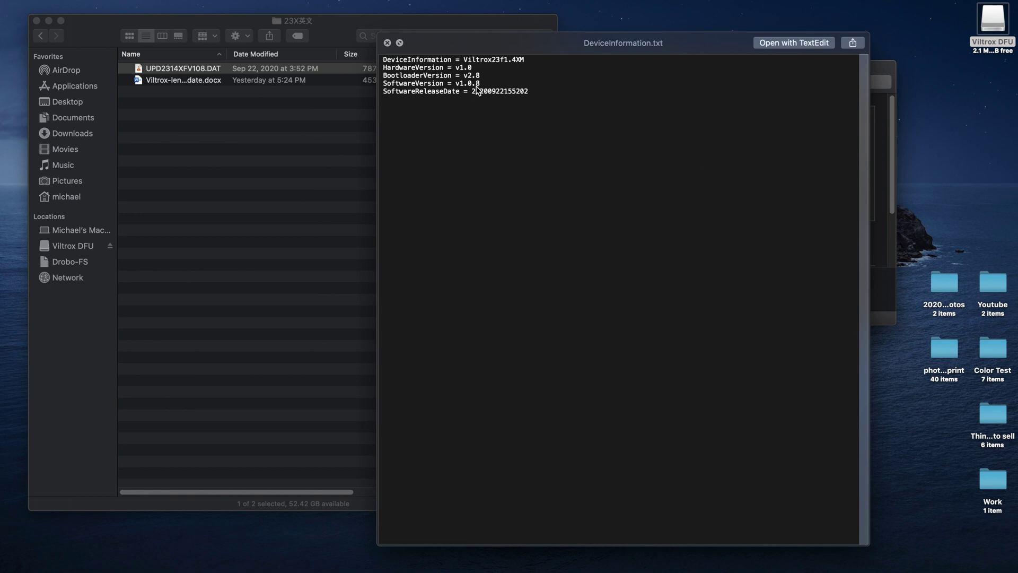
pyautogui.press('space')
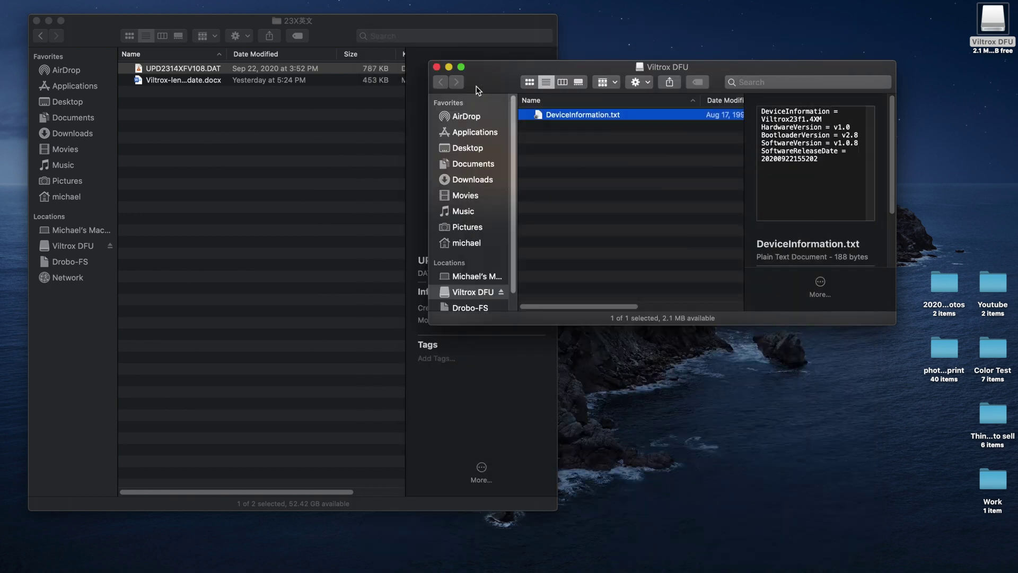
pyautogui.click(440, 70)
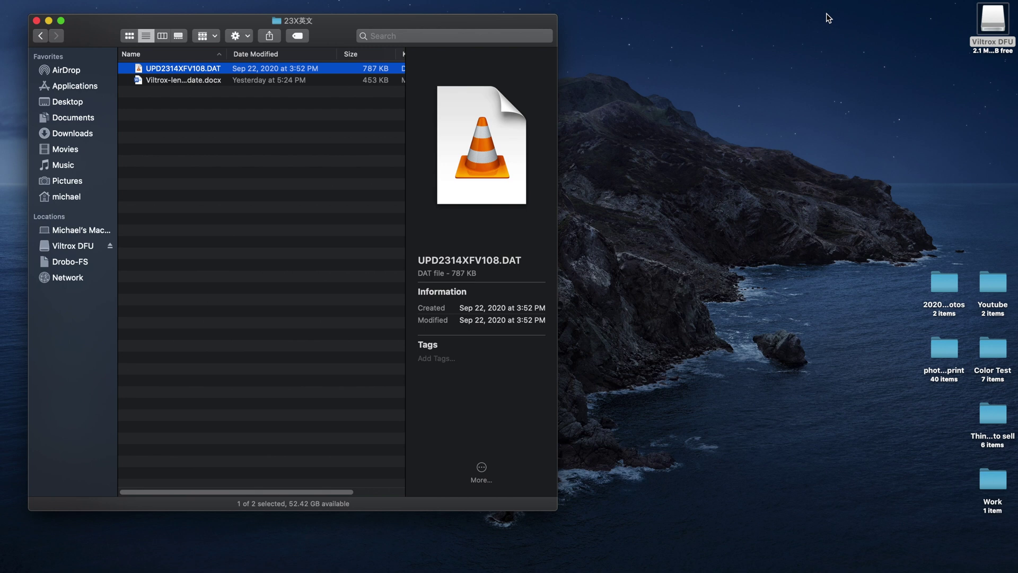
# Step: Drag the Viltrox DFU desktop icon to the Dock's Eject to unmount the drive
pyautogui.moveTo(994, 22); pyautogui.dragTo(681, 572)
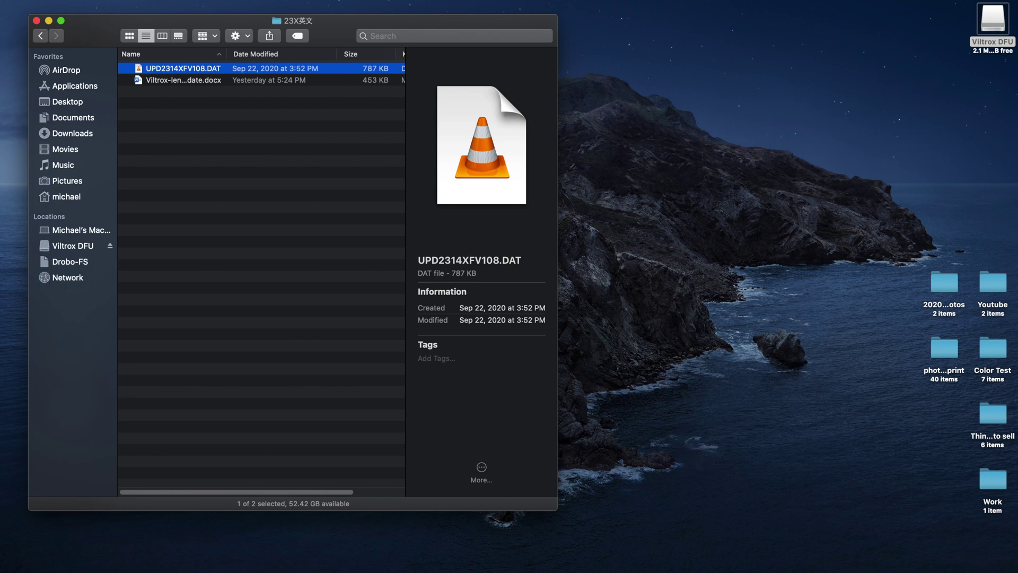